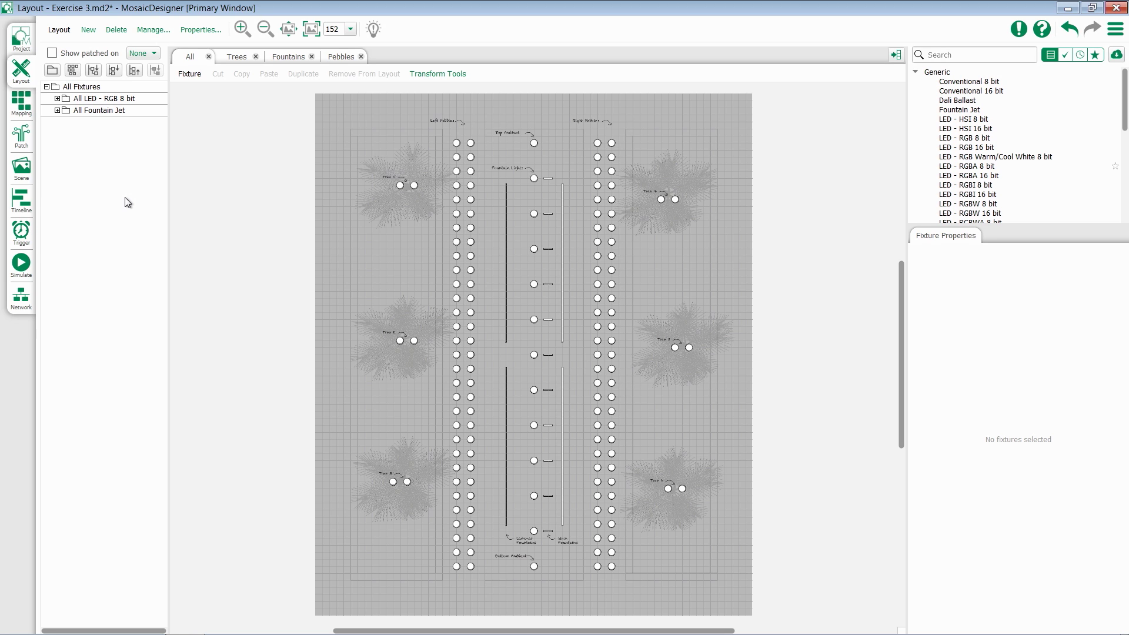
- Leave the Layout view for Controller 1's Patch page with the universe 1 grid
left_click(25, 135)
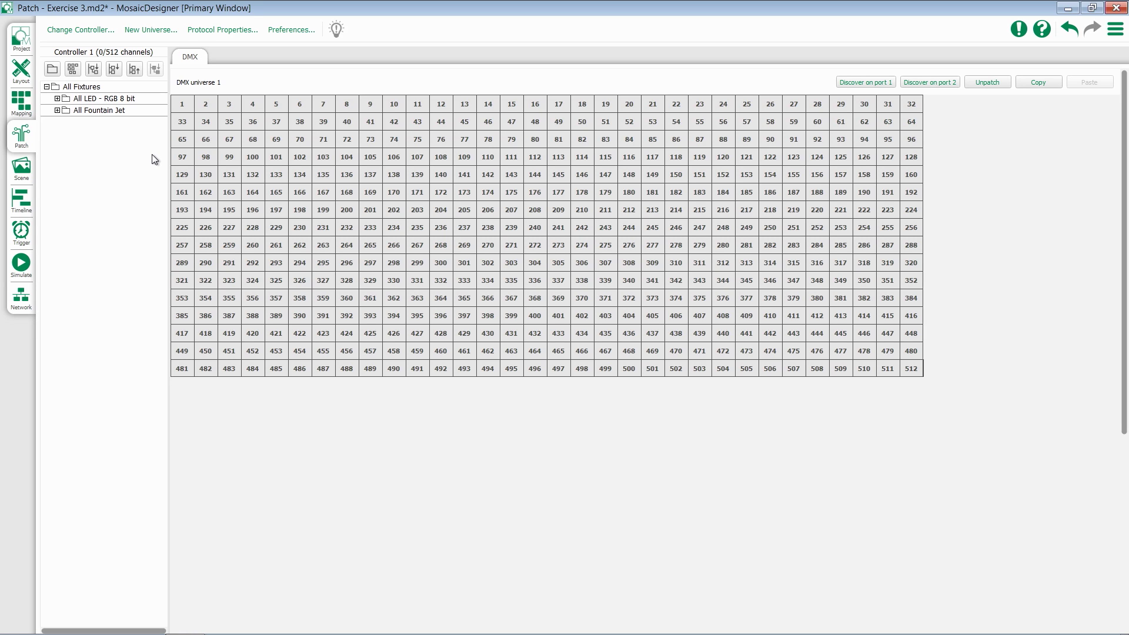
- Add a new sACN (Net3) universe numbered 1 to the patch
left_click(147, 31)
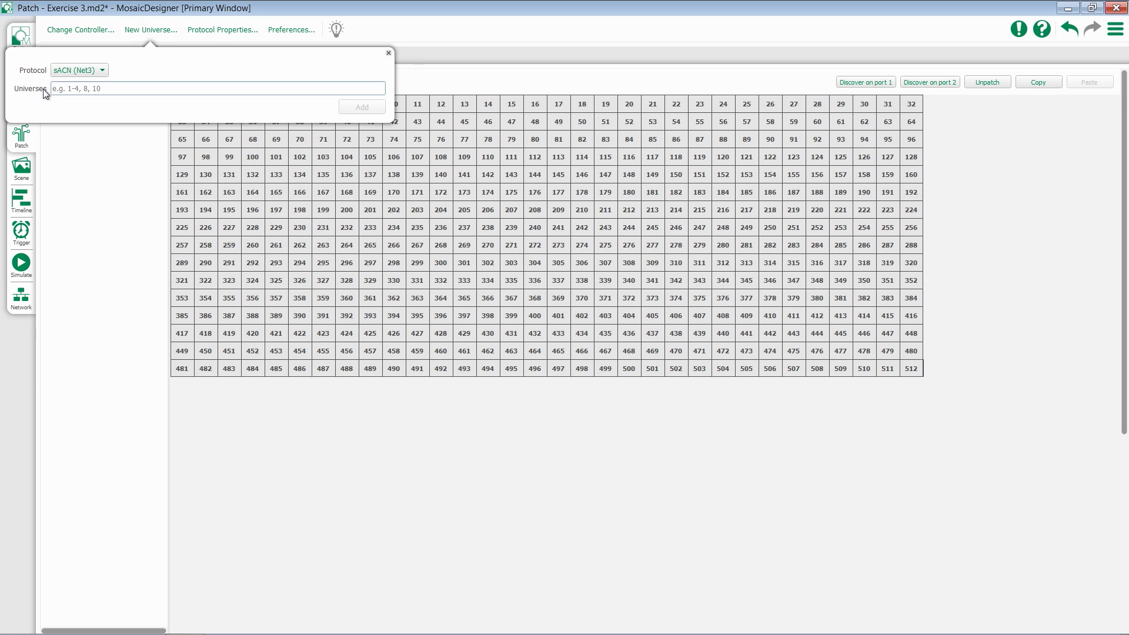
left_click(110, 89)
type("1")
left_click(363, 110)
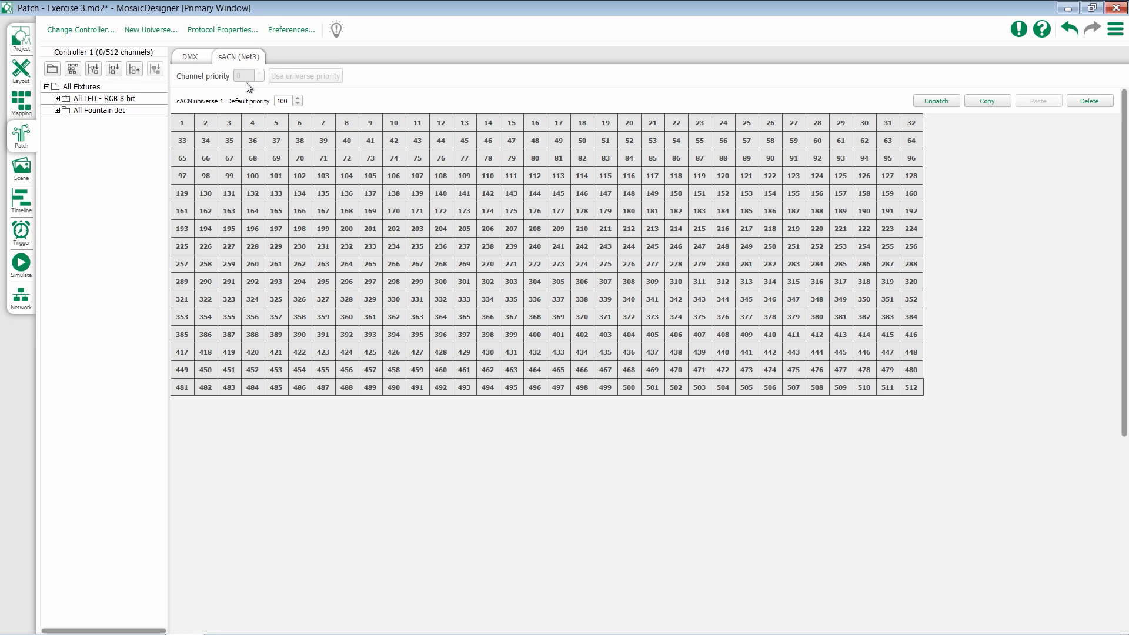
- Add sACN universes 2-4 as a new universe range
left_click(158, 34)
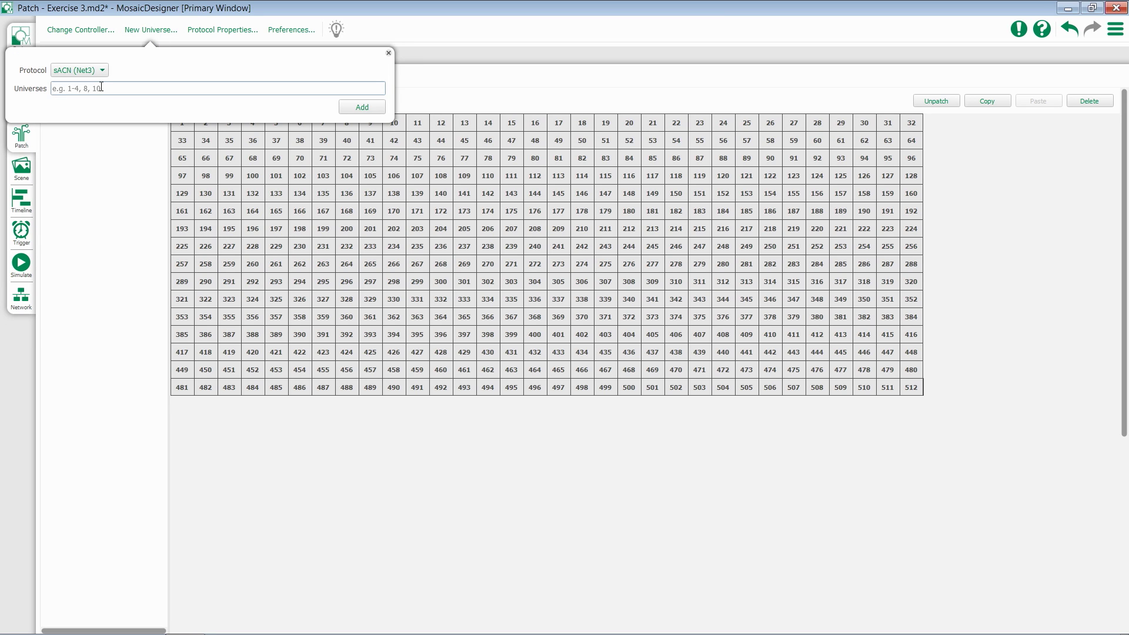
type("2-4")
left_click(371, 109)
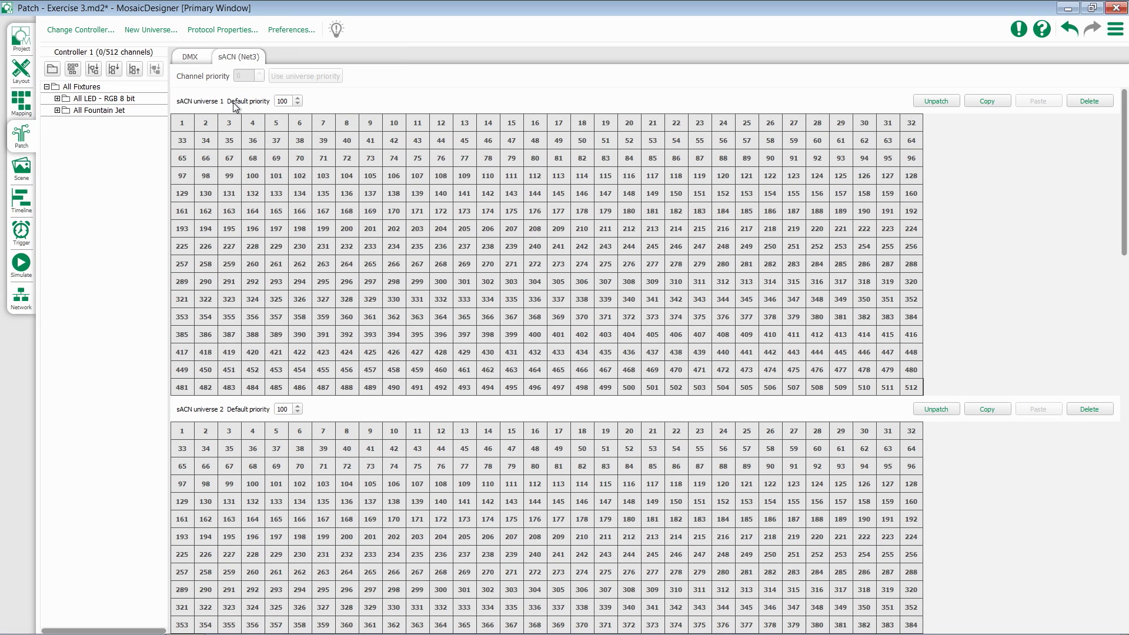
- Look over the new universe grids and expand the All LED - RGB 8 bit group
scroll(391, 253, "down", 9)
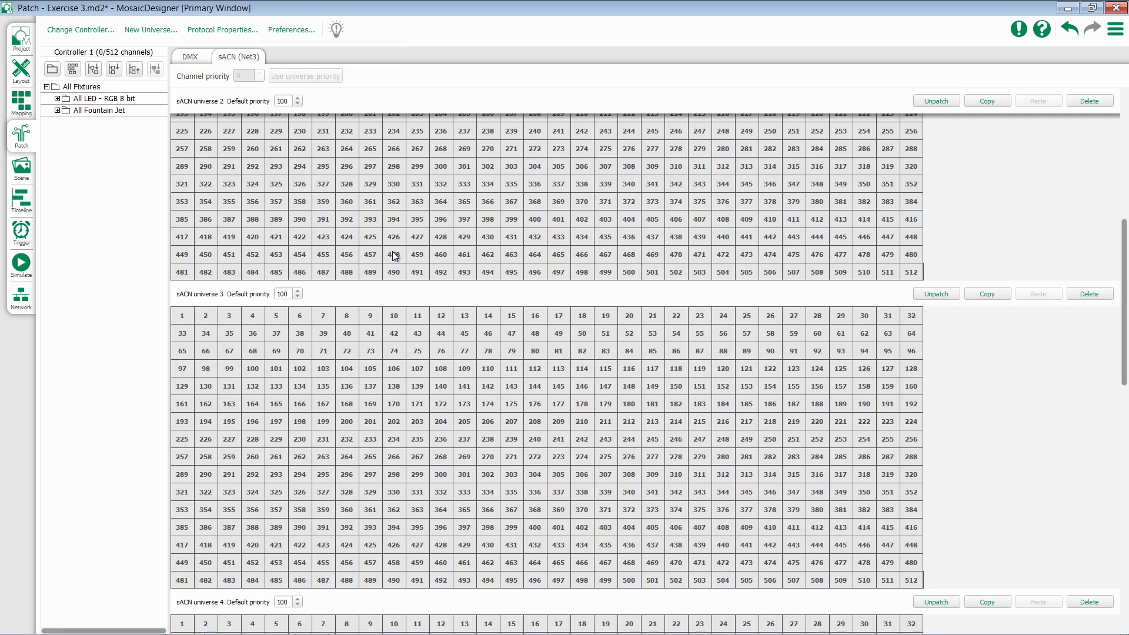
scroll(393, 252, "down", 3)
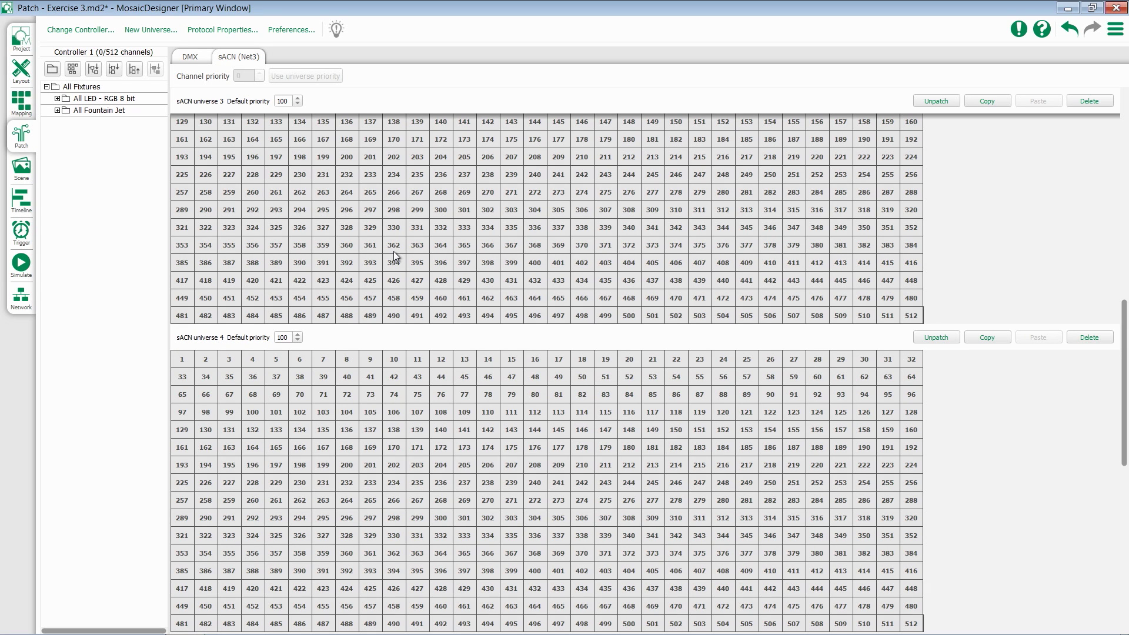
scroll(393, 252, "up", 13)
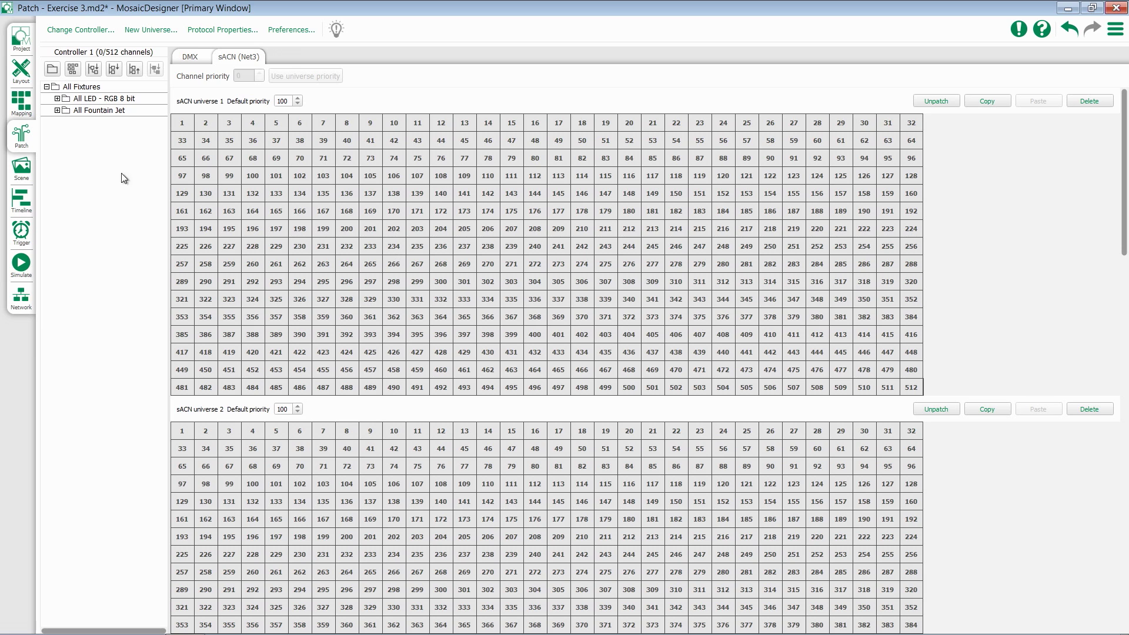
left_click(57, 98)
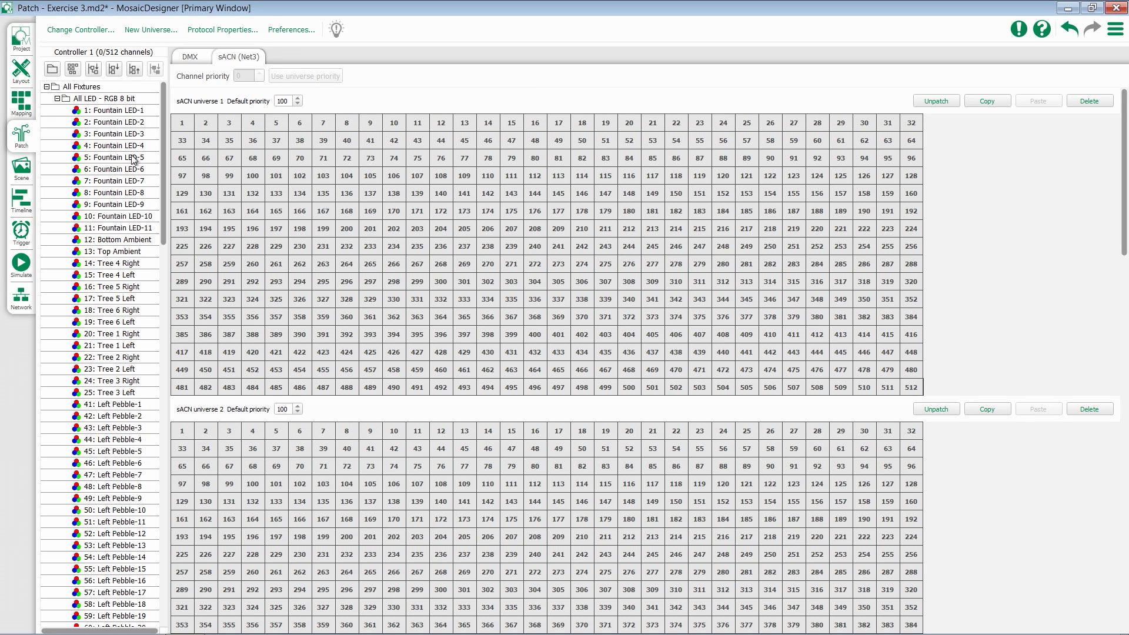
- Patch Fountain LED-5 at universe 1 channels 177 and 182, then select Fountain LED-7 through Tree 6 Right
left_click_drag(122, 151, 561, 212)
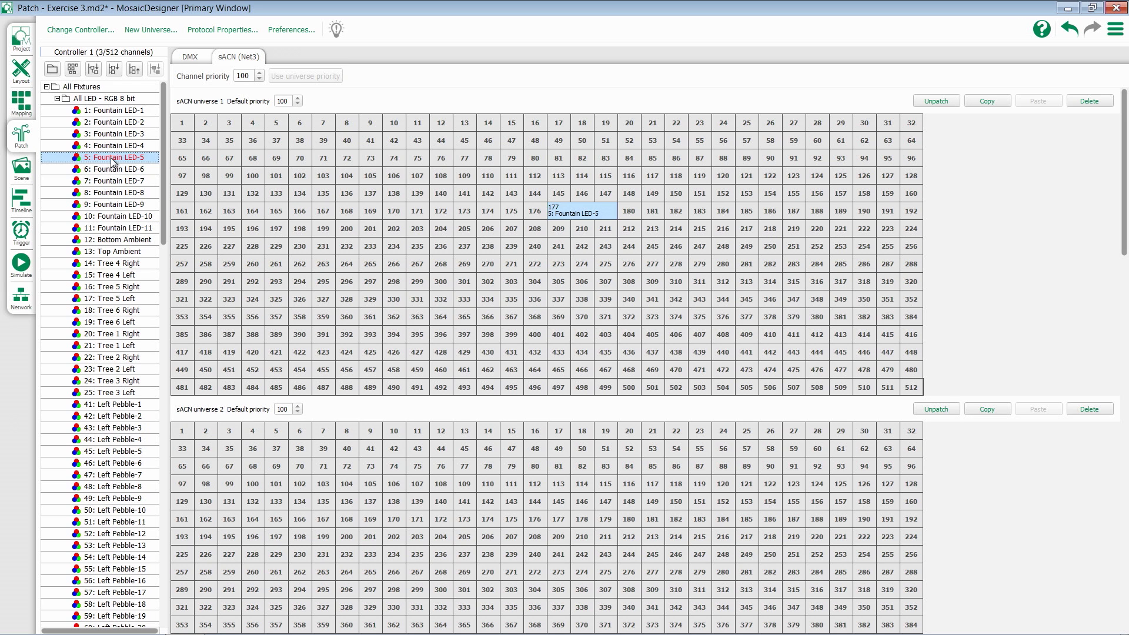
left_click_drag(112, 162, 669, 213)
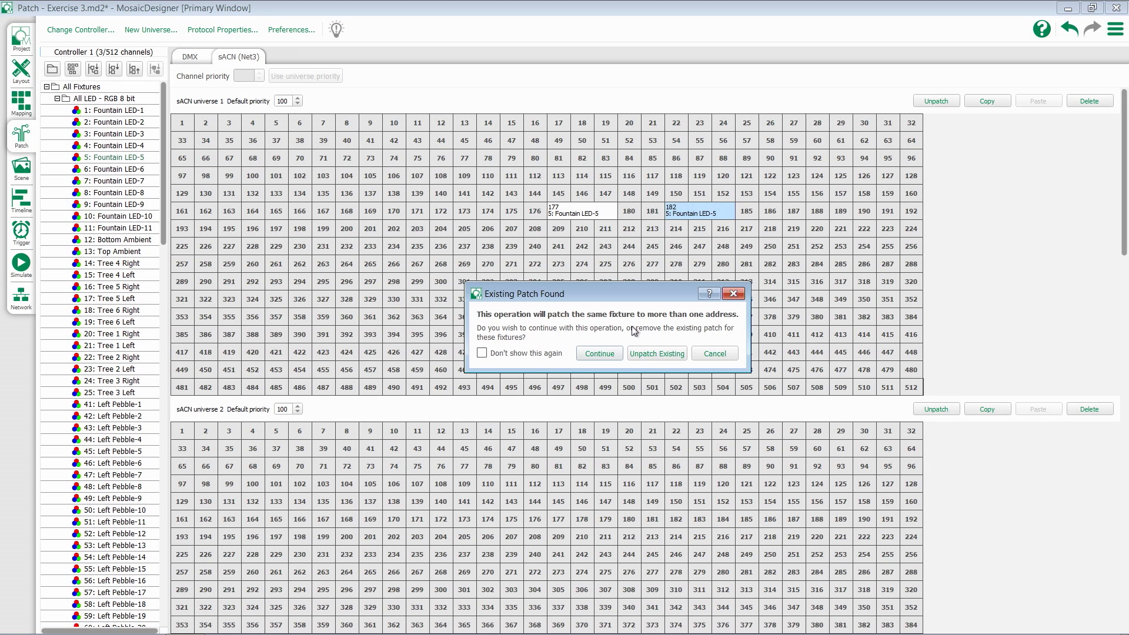
left_click(613, 359)
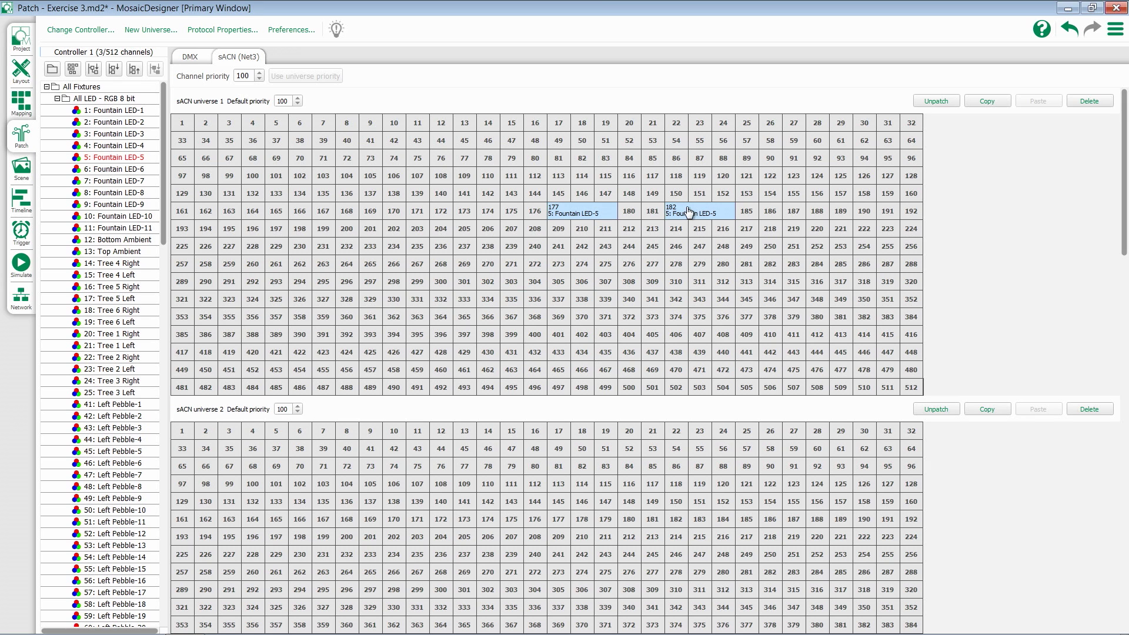
left_click(94, 182)
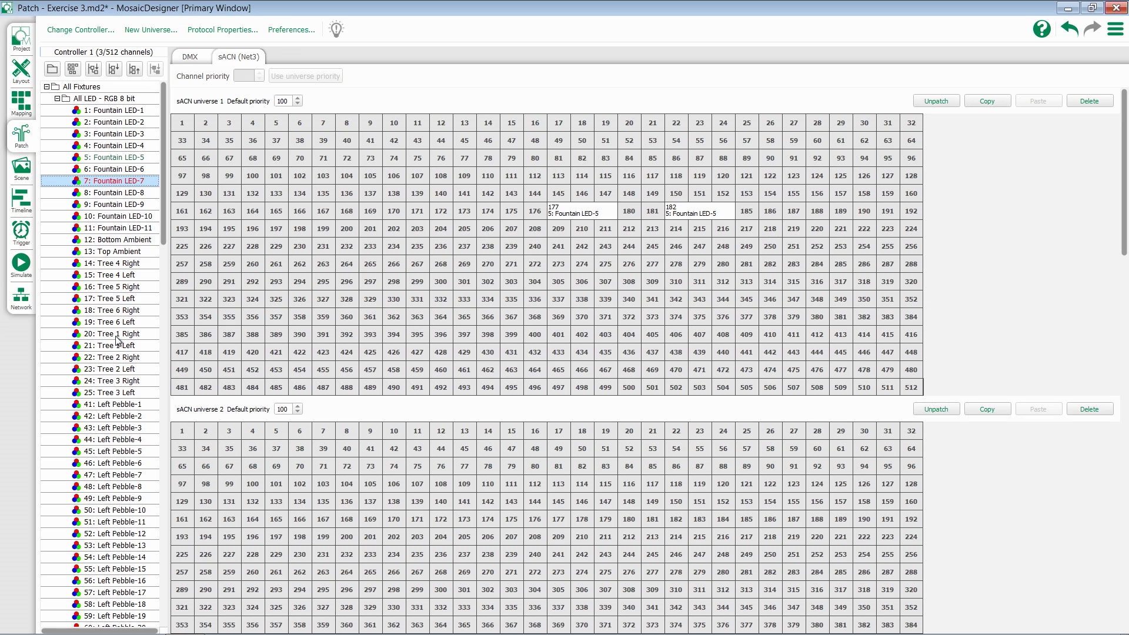
left_click(131, 310, "shift")
- Patch fixtures 7–18 at universe 1 channel 71, then the whole LED group from channel 326
left_click_drag(131, 312, 329, 153)
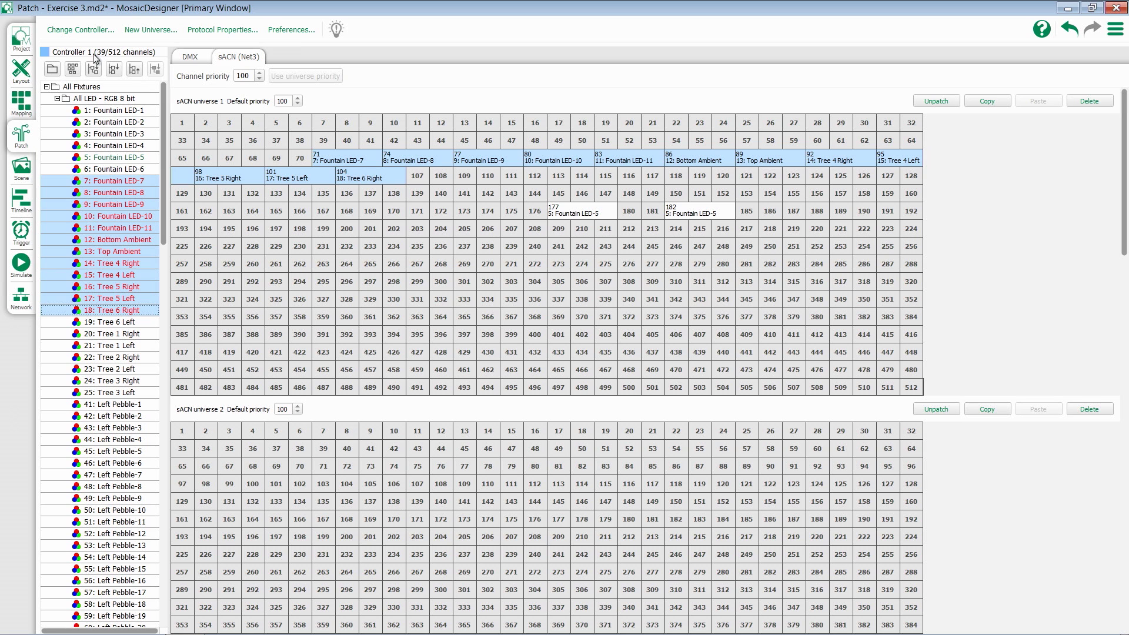
left_click(91, 100)
left_click_drag(91, 100, 312, 302)
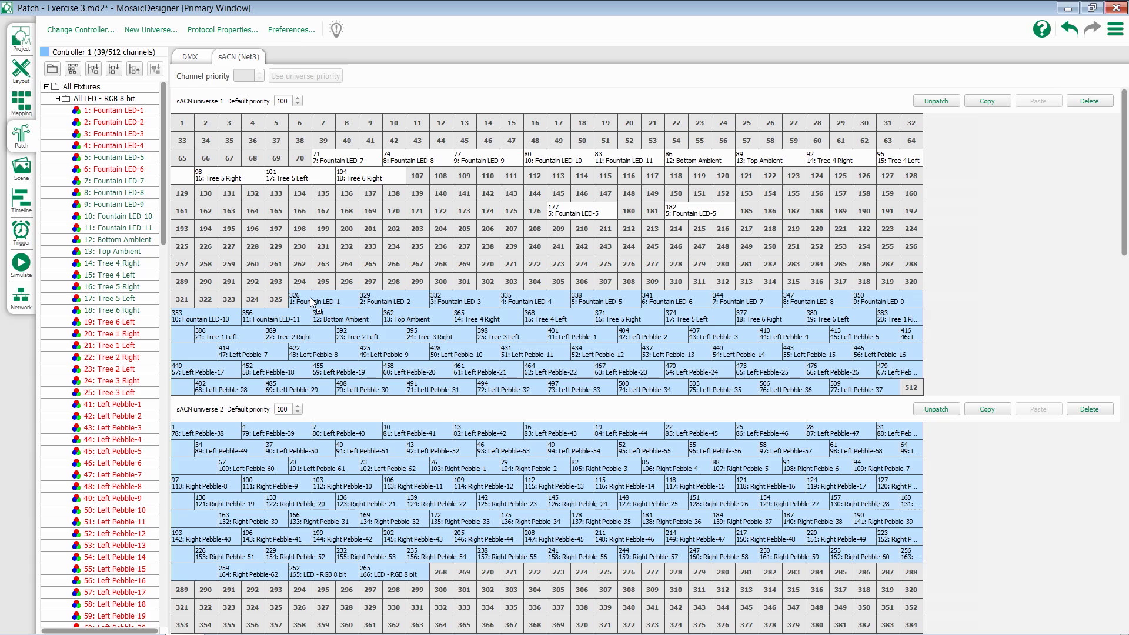
left_click_drag(312, 302, 311, 301)
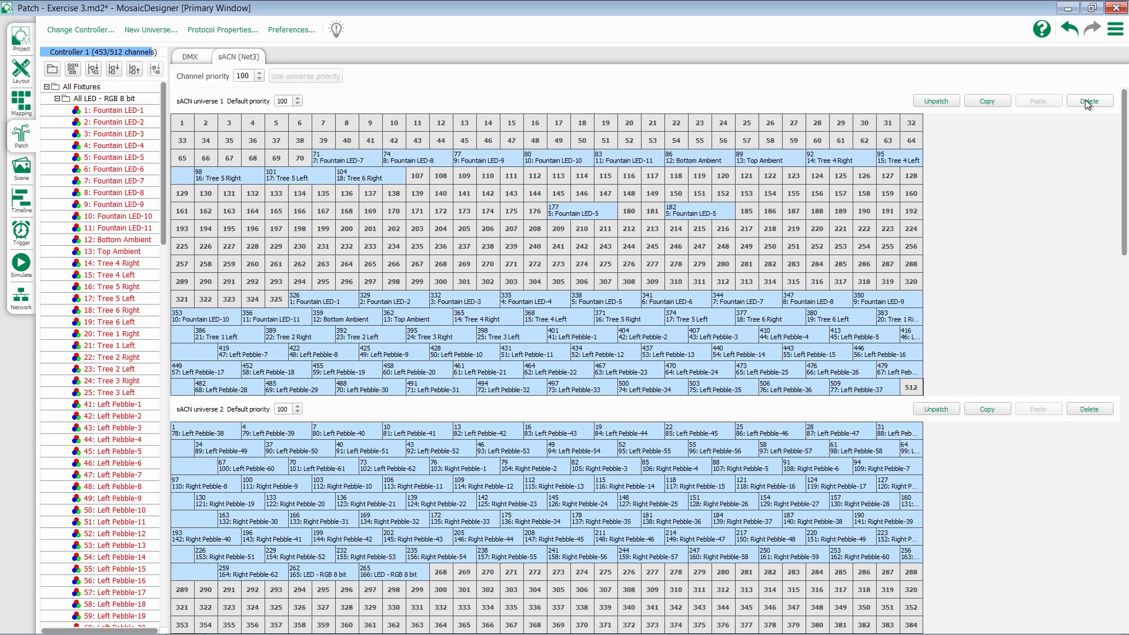
- Copy universe 2's patch into universe 3, keeping the fixtures patched in both
scroll(967, 170, "down", 2)
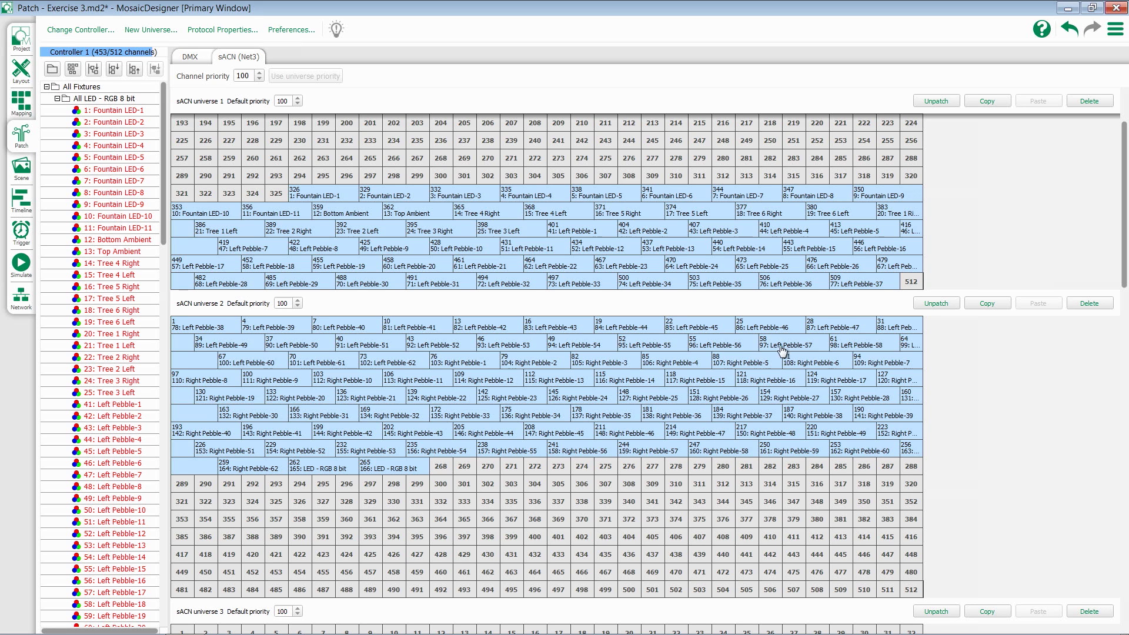
left_click(997, 304)
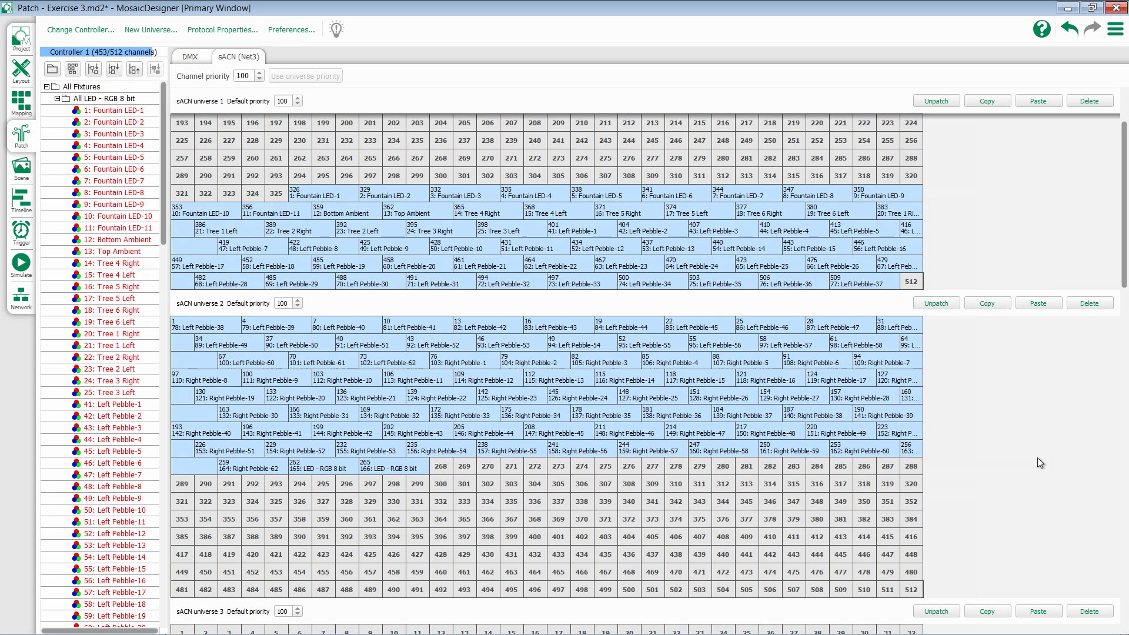
scroll(1036, 457, "down", 4)
scroll(1029, 421, "down", 2)
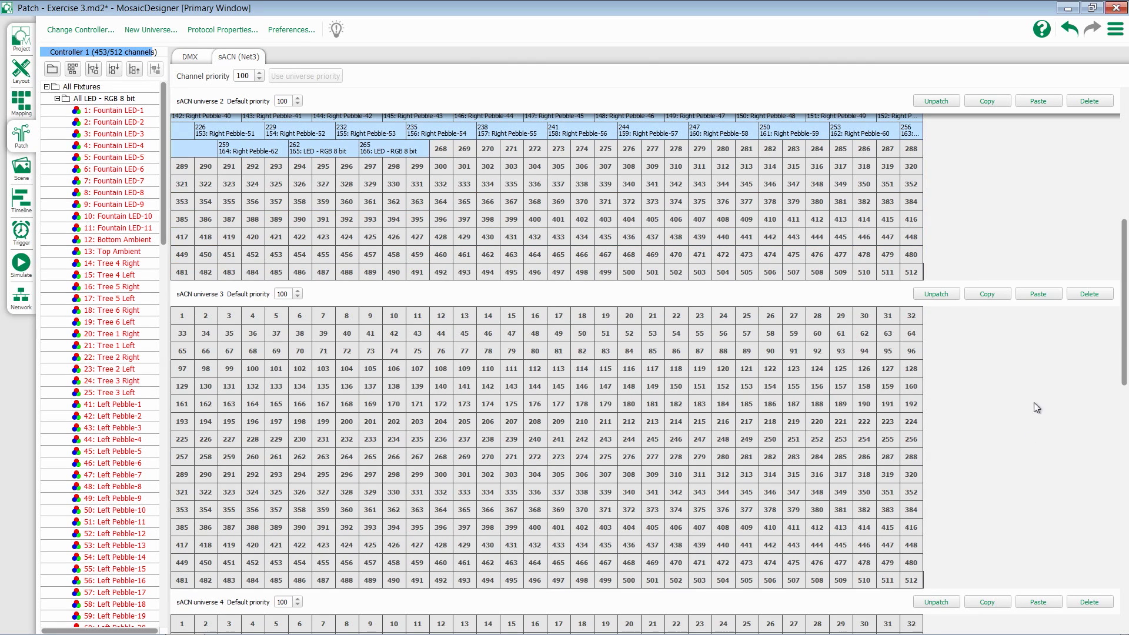
left_click(1046, 295)
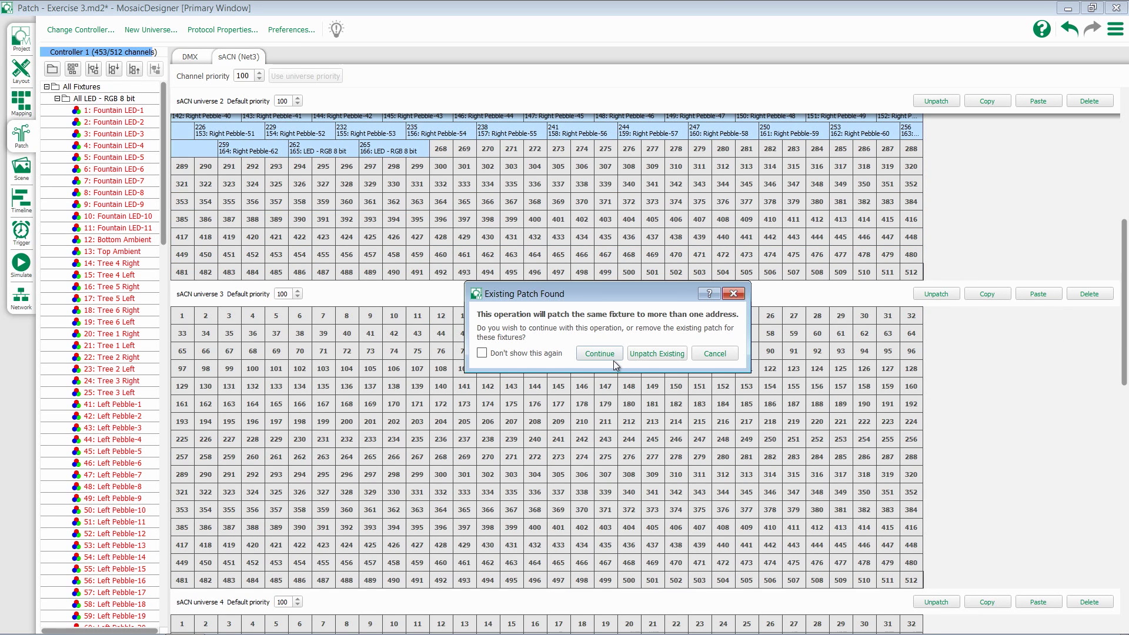
left_click(662, 353)
- Delete the now-redundant sACN universe 2
scroll(802, 268, "up", 3)
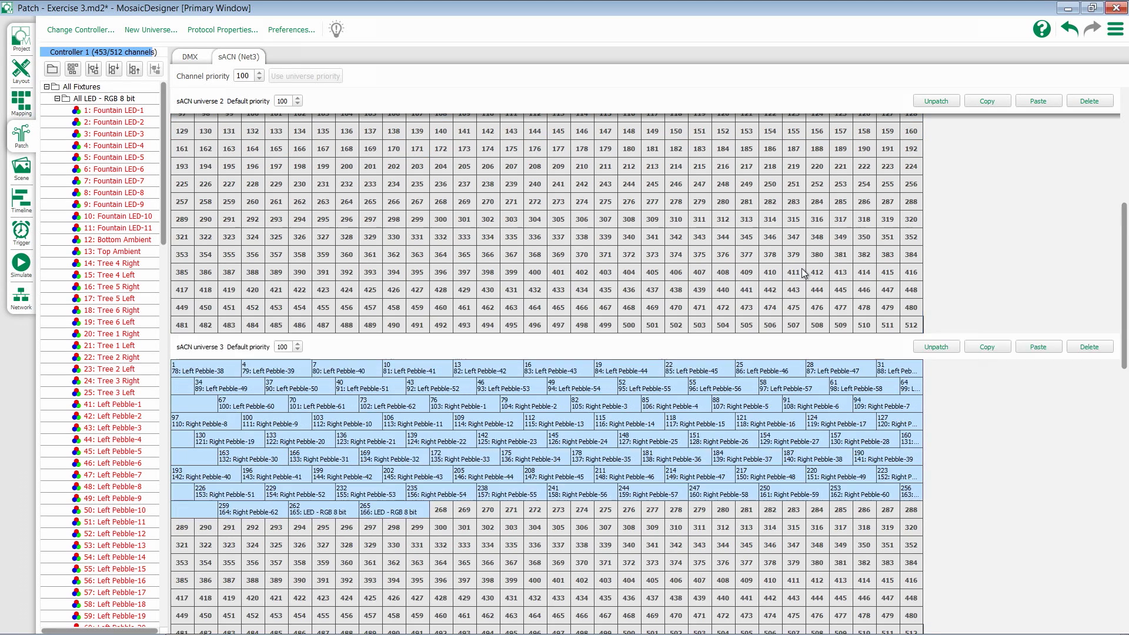
scroll(802, 268, "up", 1)
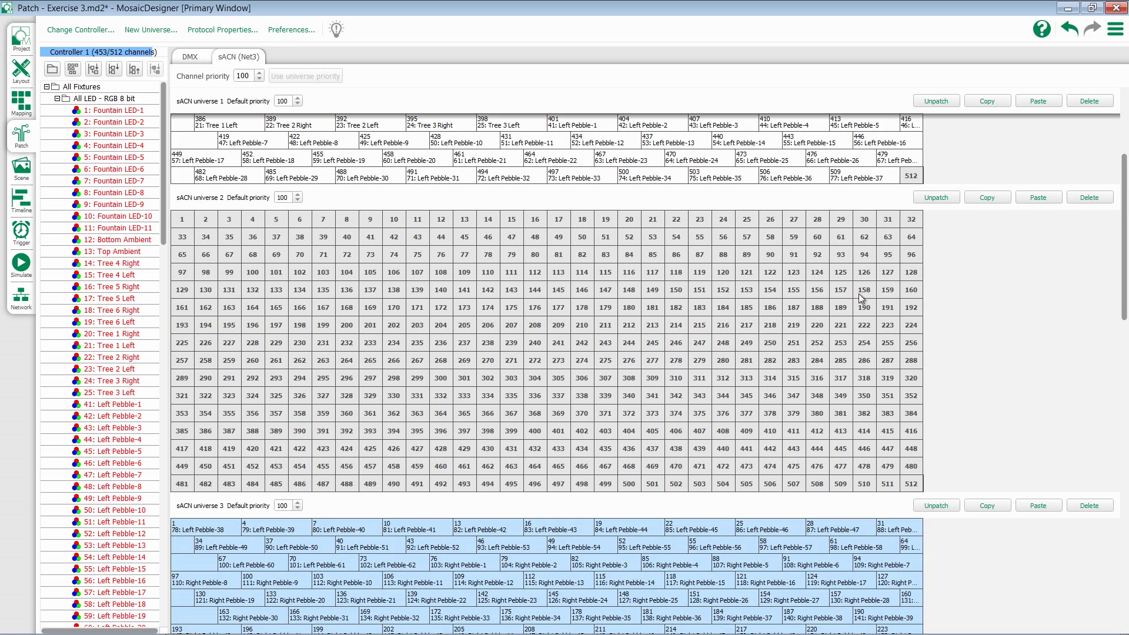
left_click(1101, 201)
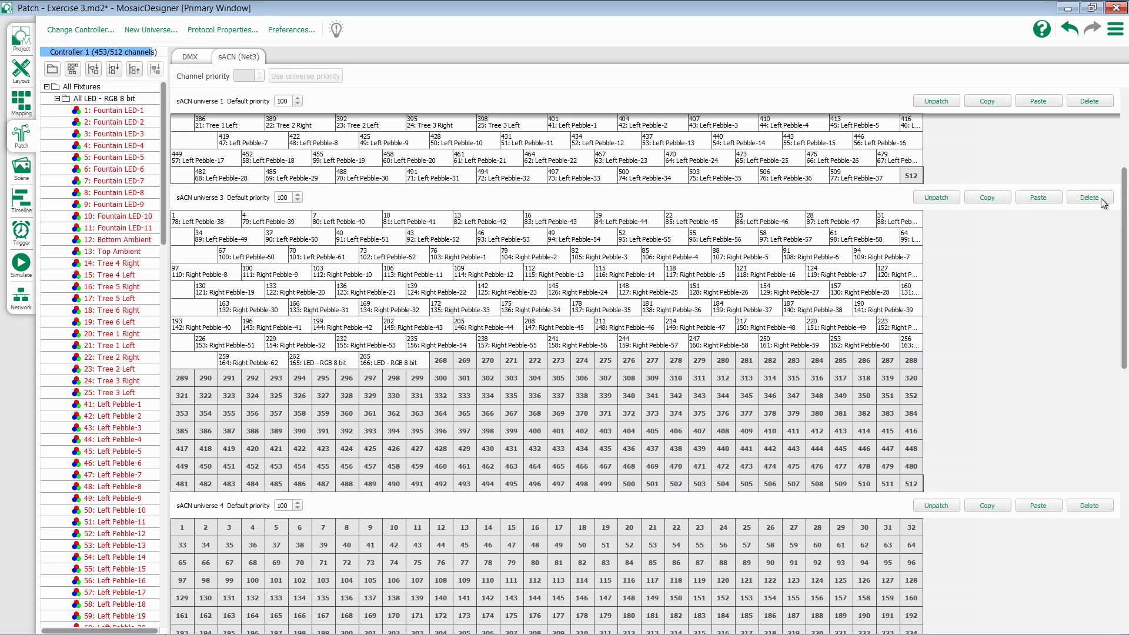
- Set Fountain LED-7's channel 71 in universe 1 to channel priority 104
scroll(356, 263, "up", 4)
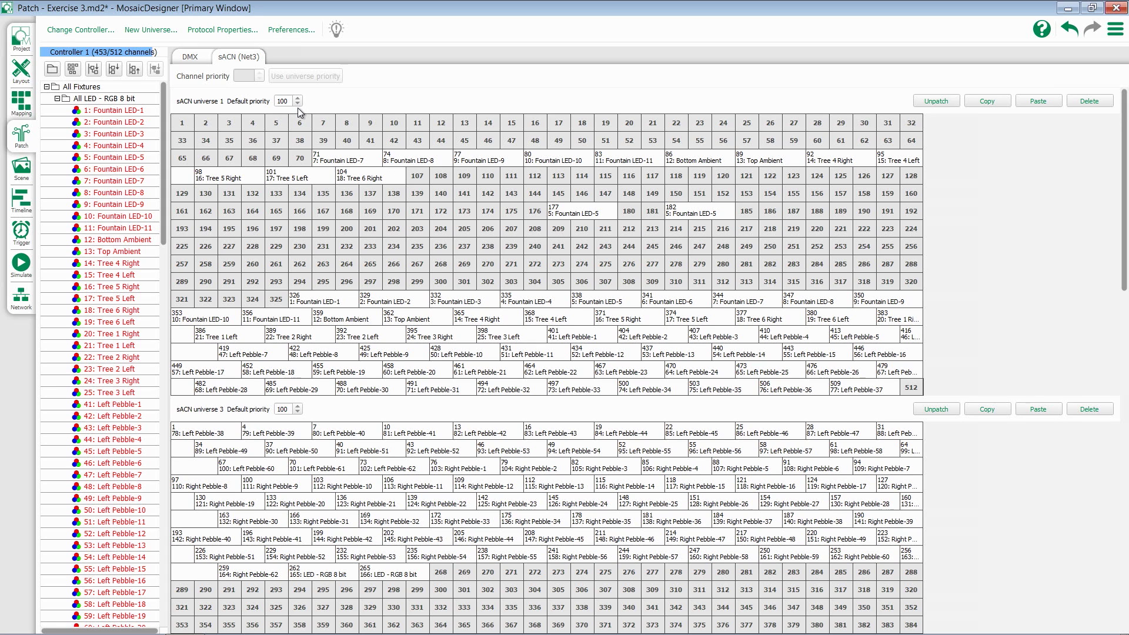
left_click(340, 165)
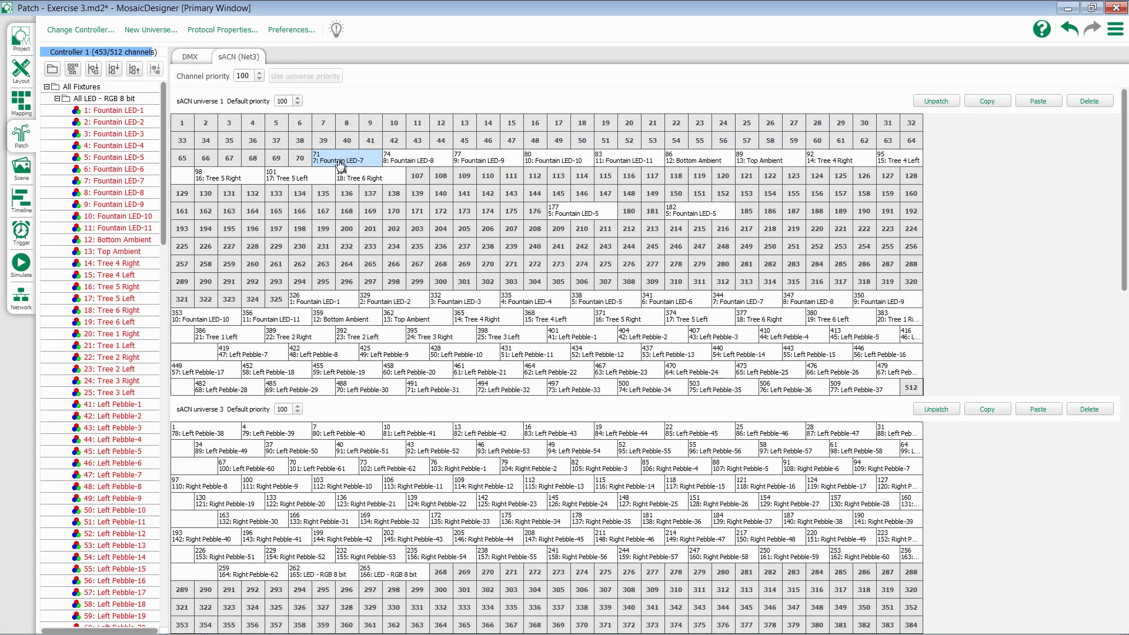
left_click(260, 73)
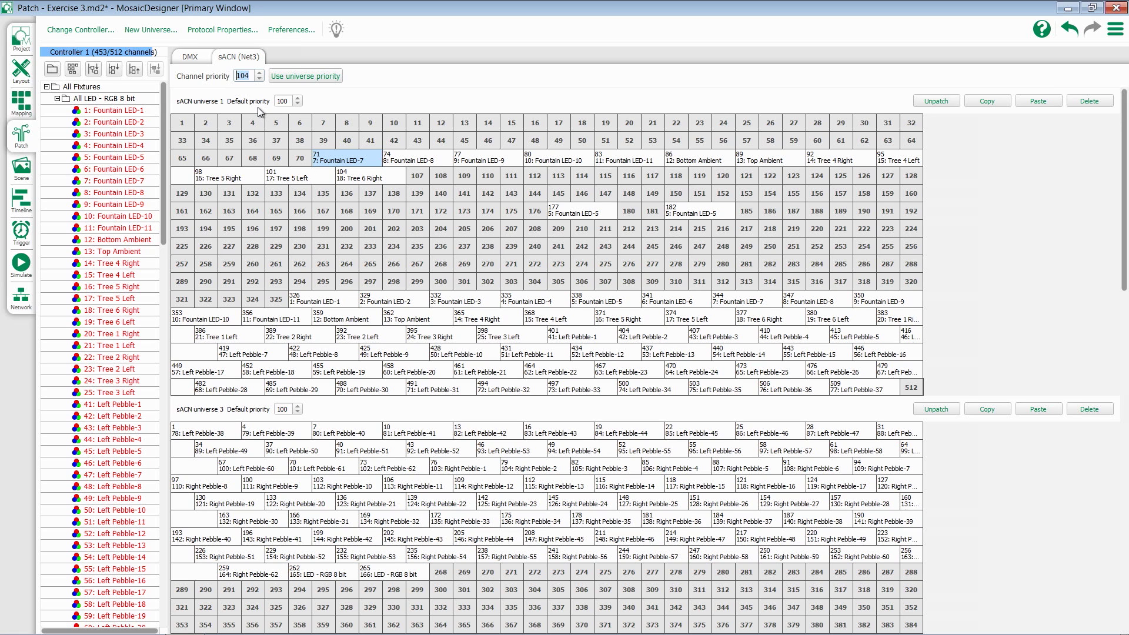
left_click(321, 76)
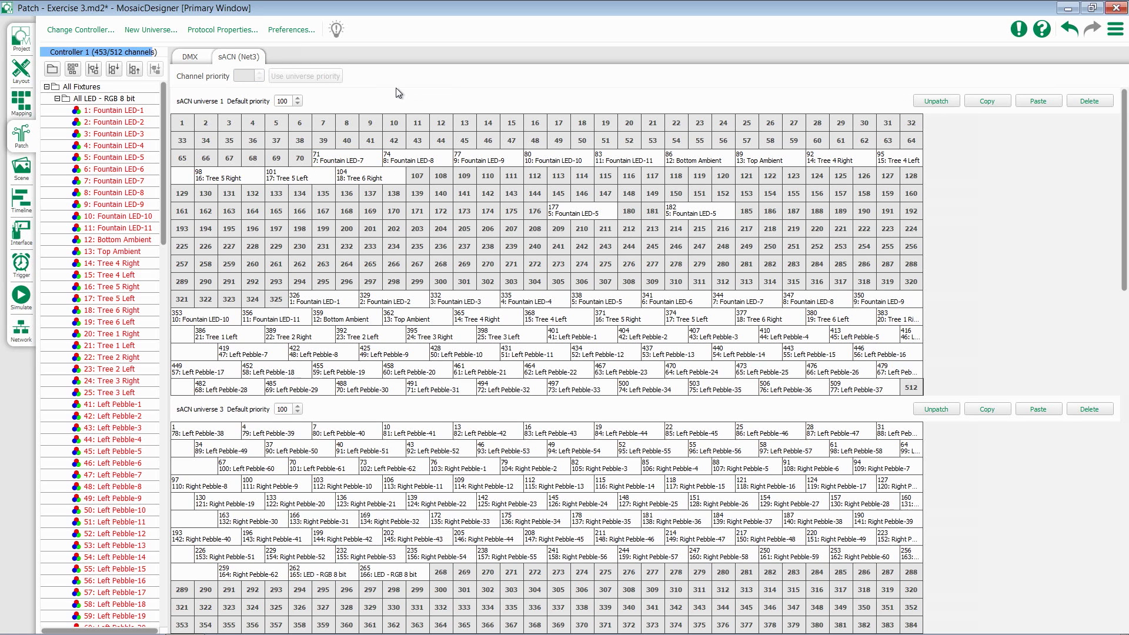
- Switch the Patch page to controller 2: Controller 2 (MTPC)
left_click(102, 32)
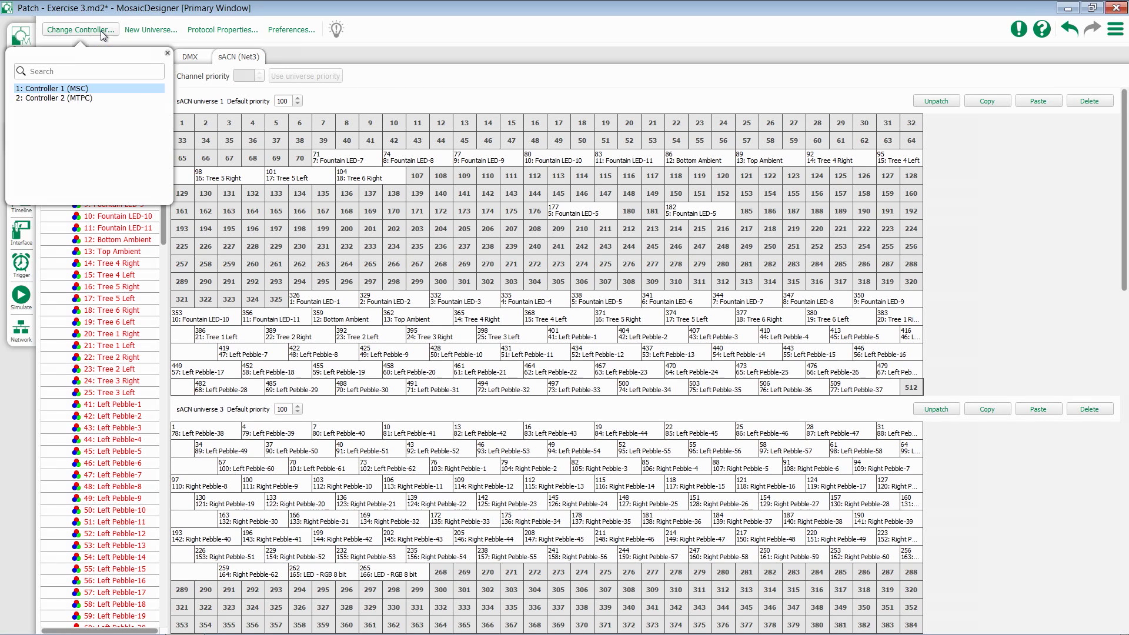
left_click(98, 98)
left_click(97, 98)
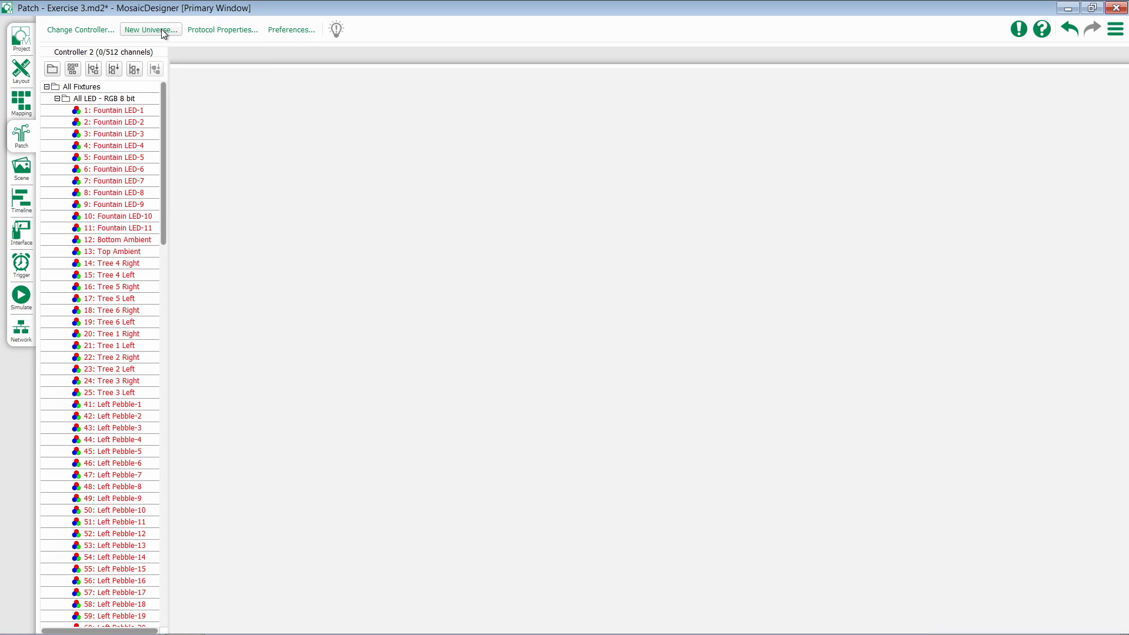